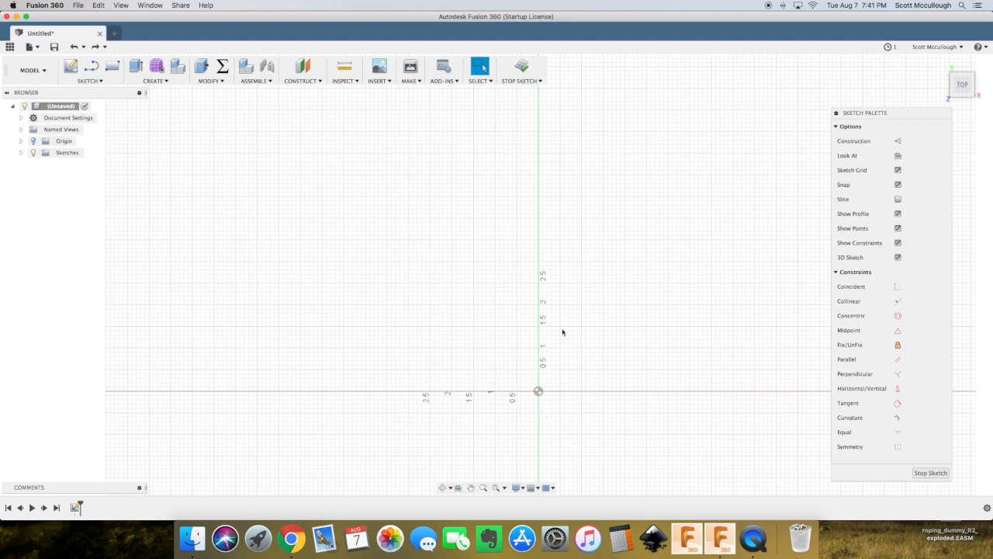
# - Sketch three separate slanted lines, two roughly parallel ones beside the vertical axis and a third on its opposite side
pyautogui.press('l')
pyautogui.moveTo(561, 279); pyautogui.dragTo(664, 360)
pyautogui.press('Escape')
pyautogui.moveTo(601, 184); pyautogui.dragTo(648, 243)
pyautogui.press('l')
pyautogui.moveTo(608, 209); pyautogui.dragTo(724, 308)
pyautogui.click(707, 328)
pyautogui.moveTo(465, 252); pyautogui.dragTo(508, 166)
pyautogui.click(528, 177)
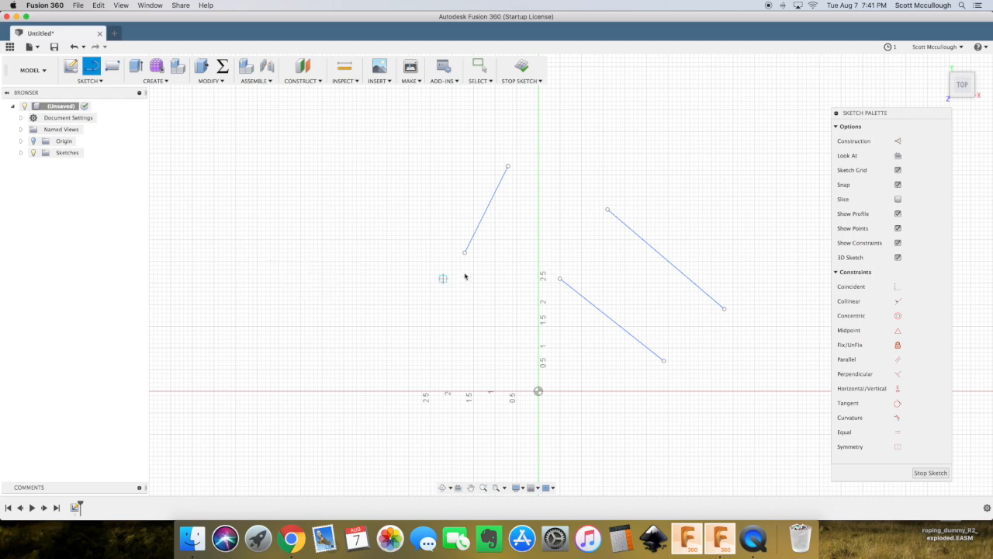
# - Join the three lines end to end with Coincident constraints between their neighbouring endpoints
pyautogui.click(897, 287)
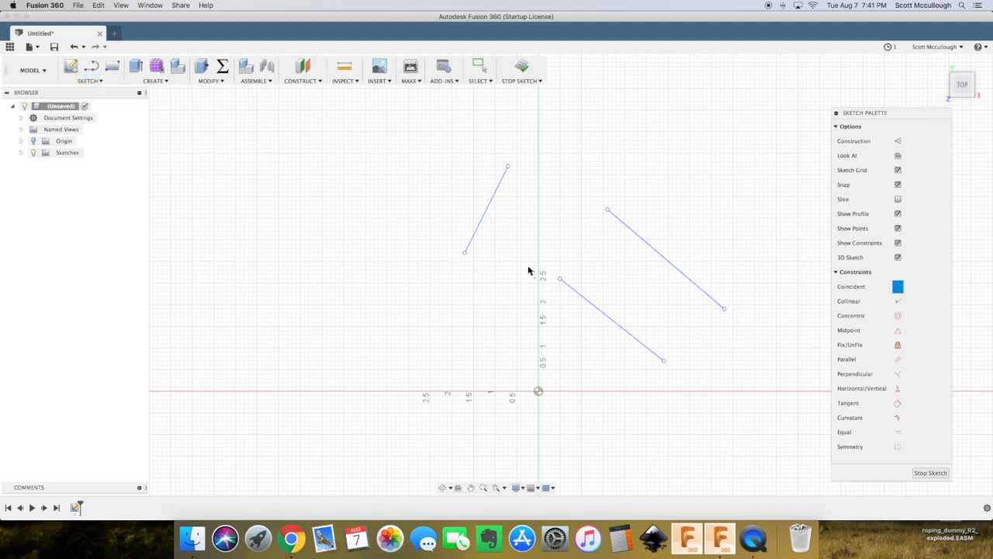
pyautogui.click(559, 280)
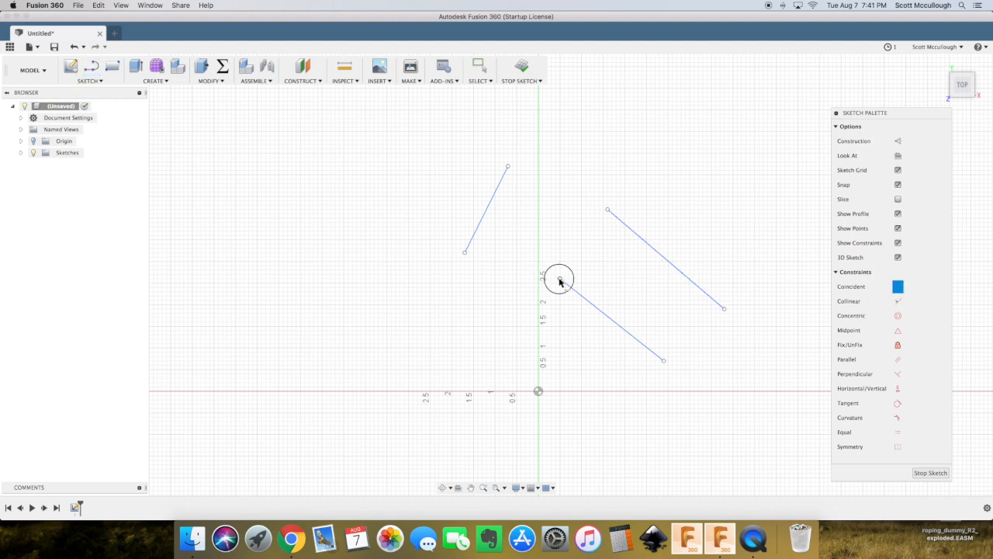
pyautogui.click(465, 253)
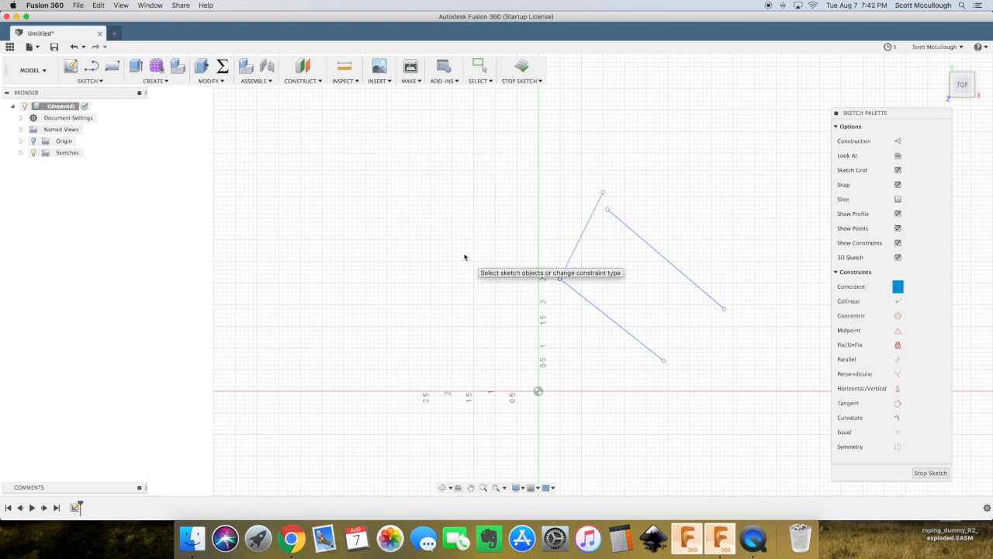
pyautogui.click(604, 192)
pyautogui.click(607, 211)
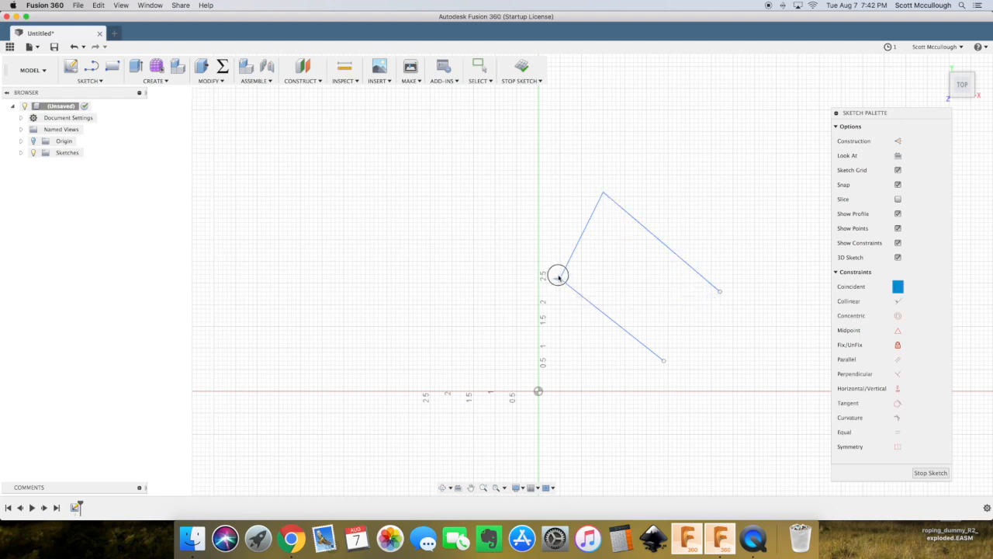
# - Move the two joined corners of the line chain, placing the upper one at about X 1.94, Y 3.73
pyautogui.press('Escape')
pyautogui.moveTo(558, 278)
pyautogui.mouseDown()
pyautogui.moveTo(502, 262)
pyautogui.moveTo(532, 228)
pyautogui.moveTo(616, 304)
pyautogui.moveTo(550, 339)
pyautogui.moveTo(590, 330)
pyautogui.mouseUp()
pyautogui.moveTo(604, 194)
pyautogui.mouseDown()
pyautogui.moveTo(627, 246)
pyautogui.moveTo(634, 184)
pyautogui.moveTo(607, 233)
pyautogui.moveTo(633, 226)
pyautogui.moveTo(617, 232)
pyautogui.moveTo(645, 243)
pyautogui.moveTo(638, 306)
pyautogui.moveTo(698, 274)
pyautogui.moveTo(596, 213)
pyautogui.moveTo(590, 222)
pyautogui.moveTo(646, 262)
pyautogui.moveTo(616, 255)
pyautogui.moveTo(618, 231)
pyautogui.mouseUp()
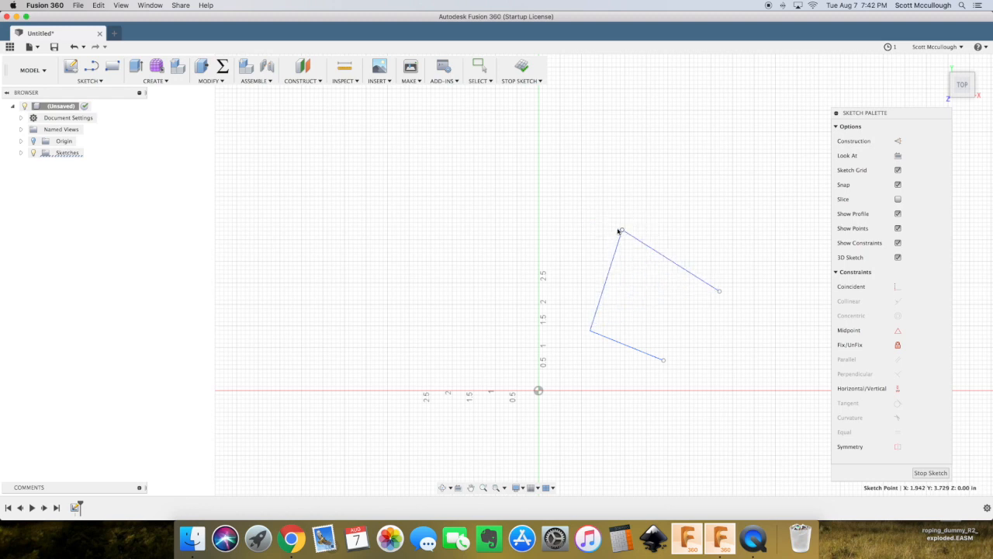
pyautogui.press('Escape')
# - Sketch a circle in the empty area up and across the vertical axis from the line chain
pyautogui.press('c')
pyautogui.click(452, 179)
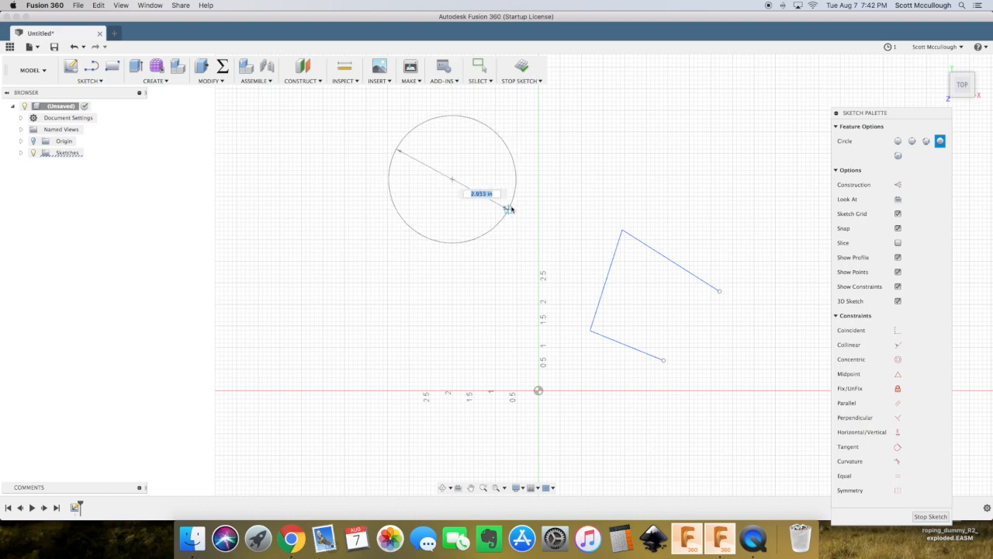
pyautogui.click(475, 201)
pyautogui.press('Escape')
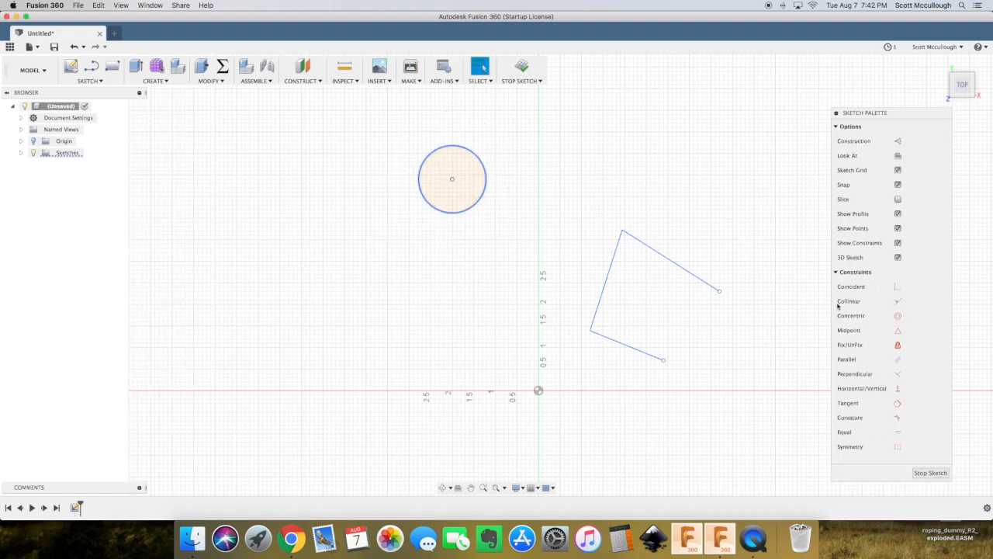
# - Make the circle's center coincident with the upper joined corner of the line chain
pyautogui.click(898, 287)
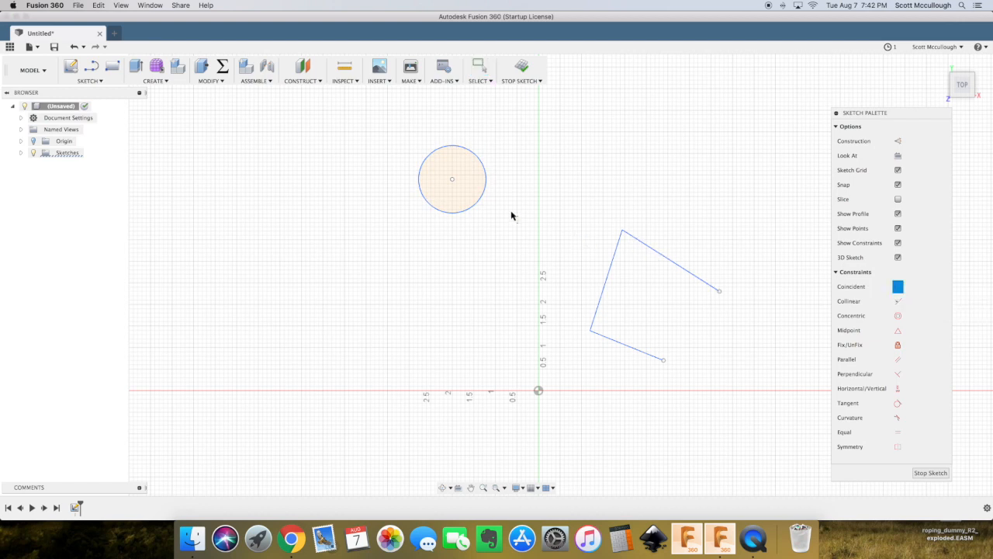
pyautogui.click(452, 179)
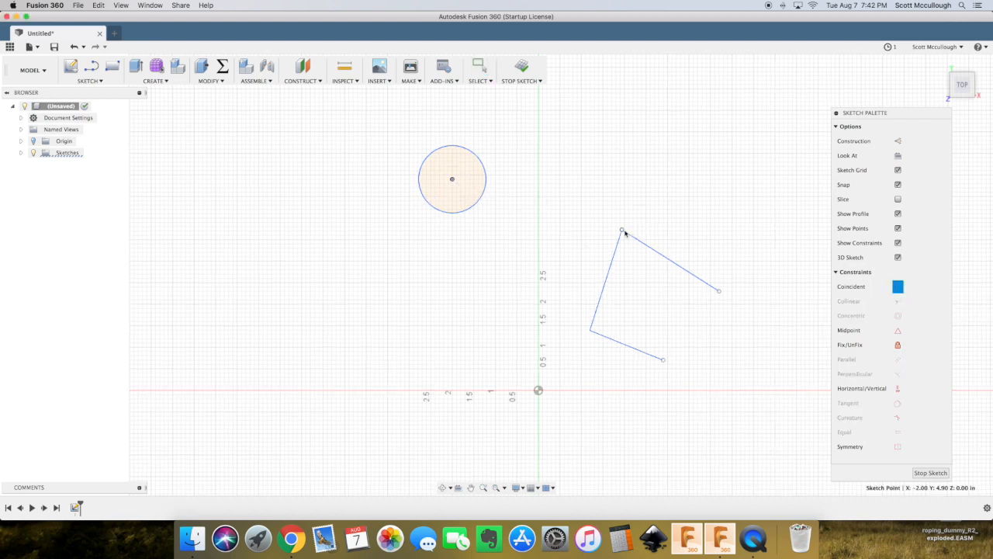
pyautogui.click(622, 231)
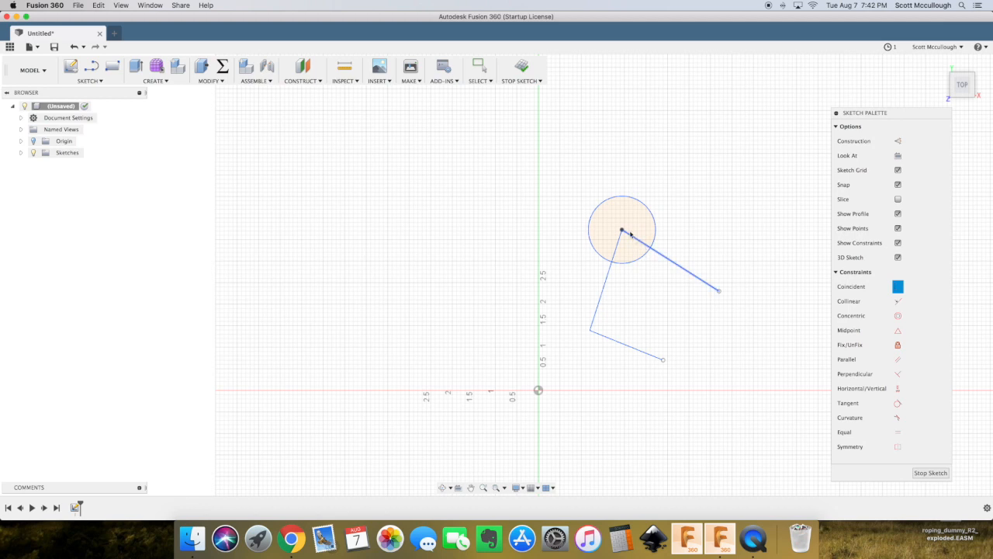
pyautogui.moveTo(622, 231)
pyautogui.mouseDown()
pyautogui.moveTo(598, 216)
pyautogui.moveTo(574, 259)
pyautogui.moveTo(685, 282)
pyautogui.moveTo(598, 251)
pyautogui.moveTo(609, 332)
pyautogui.moveTo(678, 240)
pyautogui.moveTo(576, 288)
pyautogui.moveTo(576, 319)
pyautogui.moveTo(591, 326)
pyautogui.mouseUp()
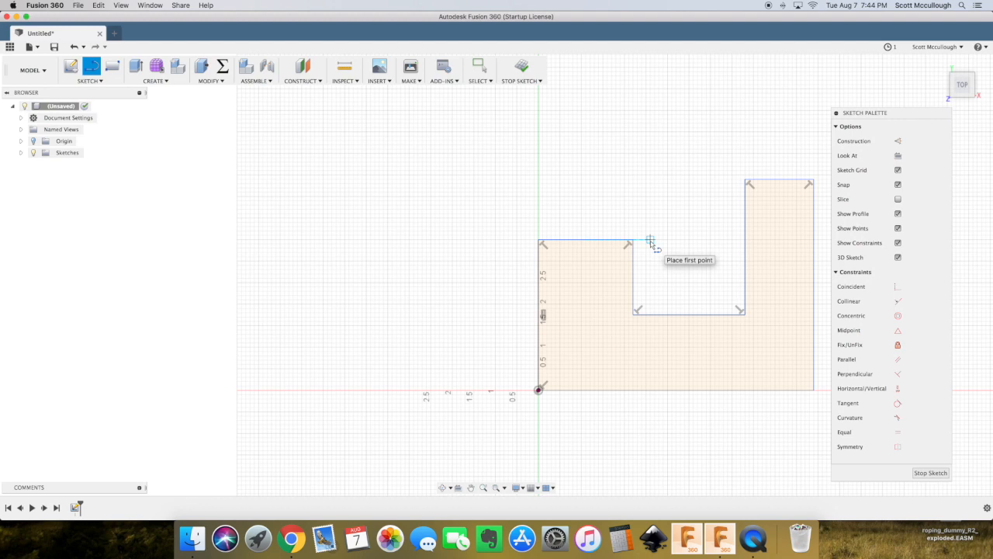
# - Try to make the top edges of the U-shaped profile's two arms collinear, selecting the shorter arm's edge first
pyautogui.click(897, 301)
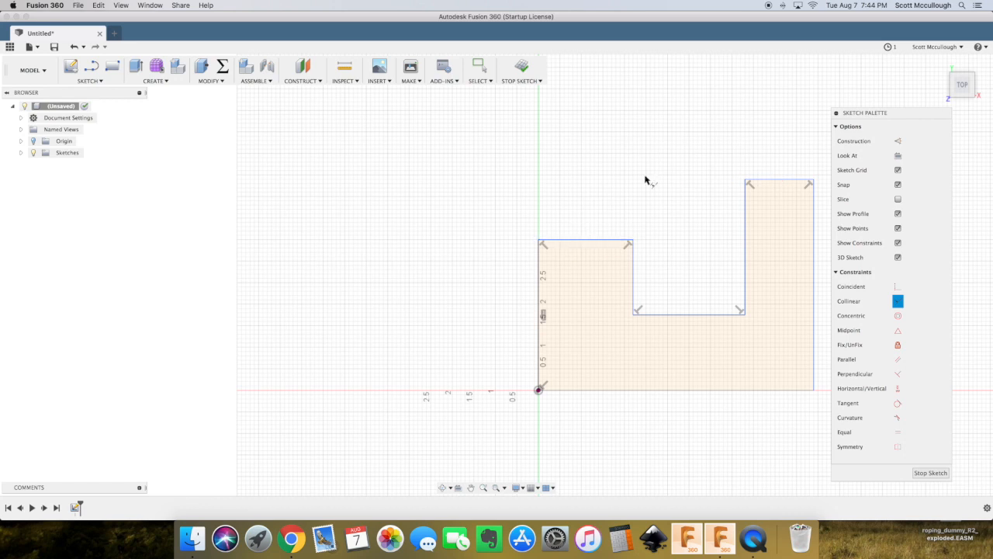
pyautogui.click(610, 242)
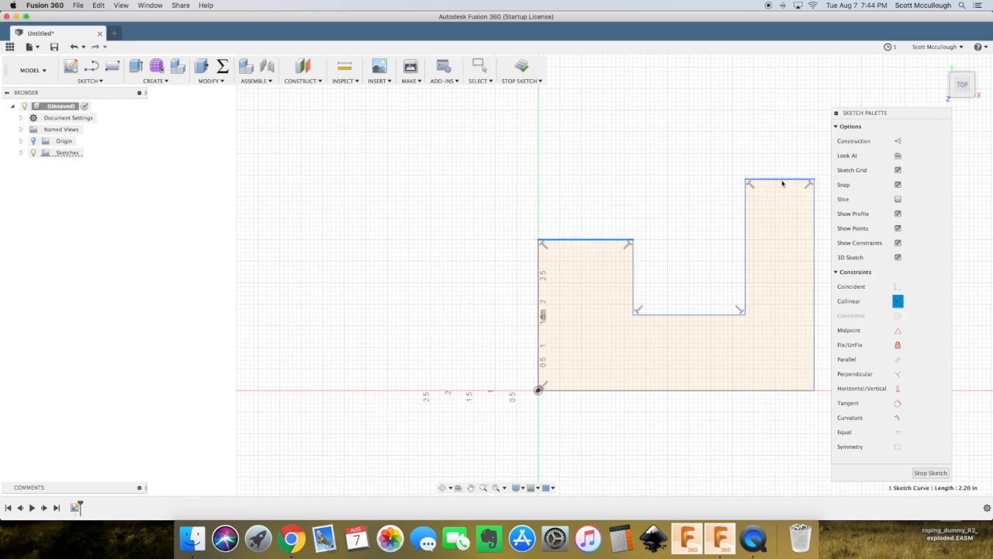
pyautogui.click(780, 181)
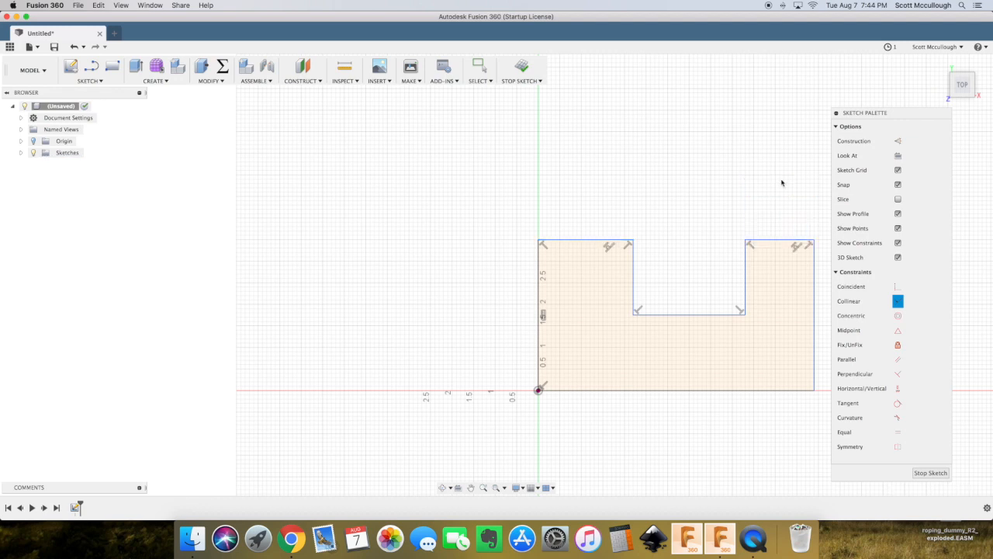
pyautogui.click(578, 228)
pyautogui.press('Escape')
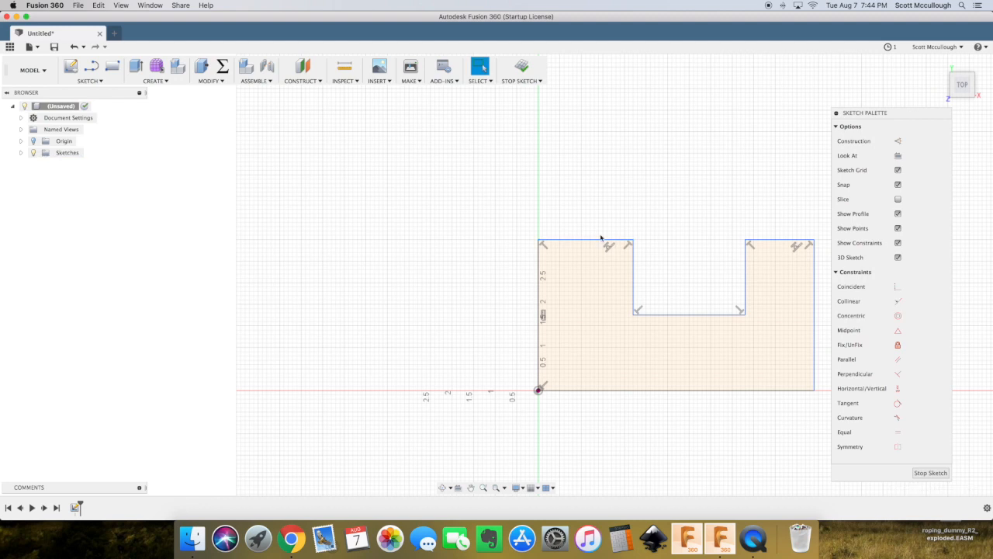
# - Undo the Collinear constraint on the two top edges of the U-shaped profile
pyautogui.moveTo(613, 243)
pyautogui.mouseDown()
pyautogui.moveTo(612, 189)
pyautogui.moveTo(605, 261)
pyautogui.moveTo(611, 185)
pyautogui.moveTo(597, 244)
pyautogui.mouseUp()
pyautogui.press('super+z')
pyautogui.press('super+z')
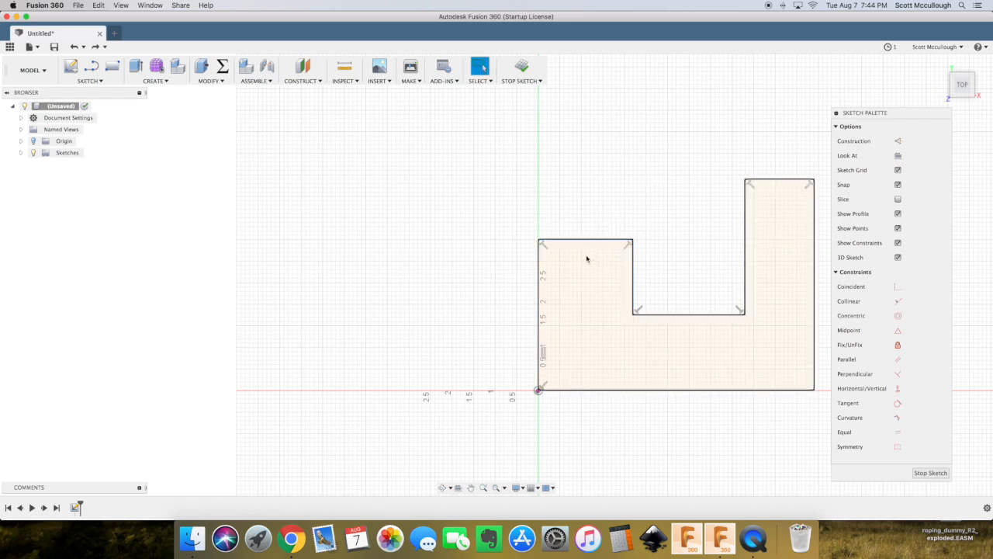
# - Dimension the shorter arm's height from the origin to its outer top corner as 4.00
pyautogui.click(538, 240)
pyautogui.click(536, 391)
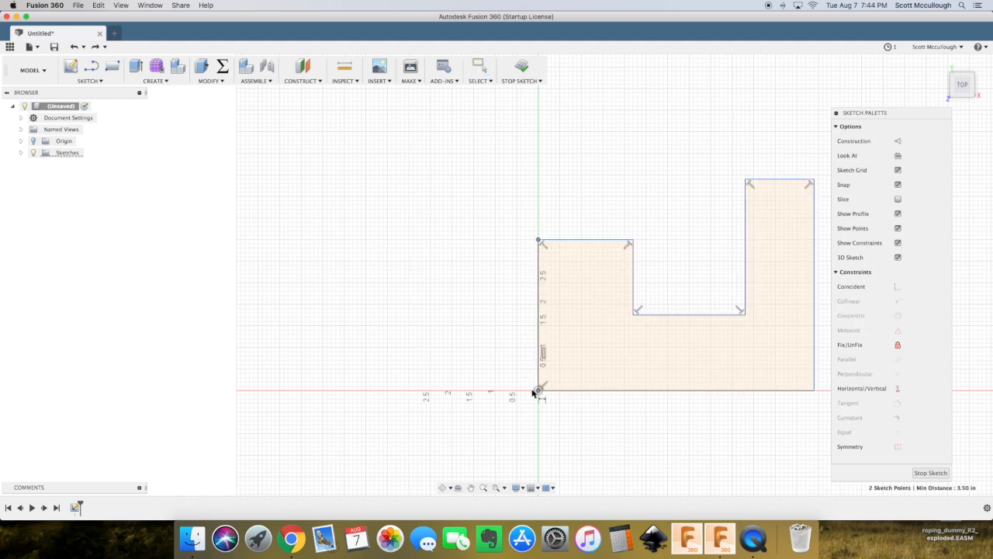
pyautogui.click(484, 369)
pyautogui.press('Return')
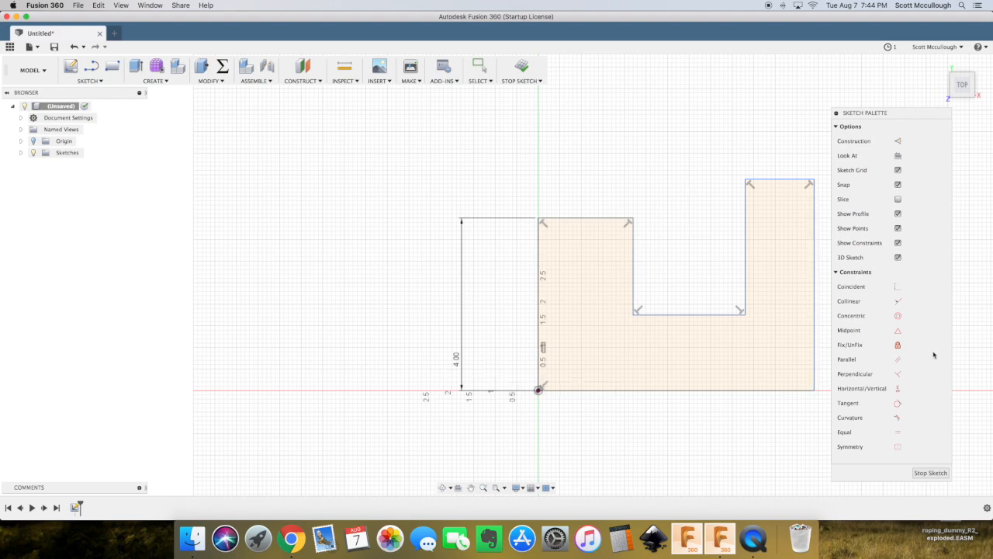
# - Apply a Collinear constraint between the dimensioned arm's top edge and the taller arm's top edge
pyautogui.click(898, 302)
pyautogui.click(598, 218)
pyautogui.click(780, 183)
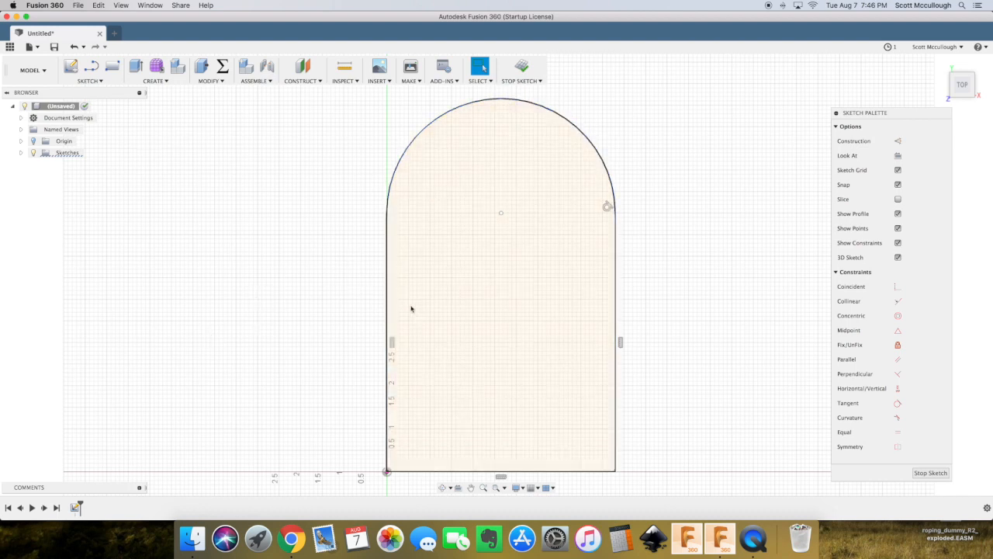
# - Sketch a center-diameter circle outside the arch-shaped profile, beyond its straight side on the vertical axis
pyautogui.press('c')
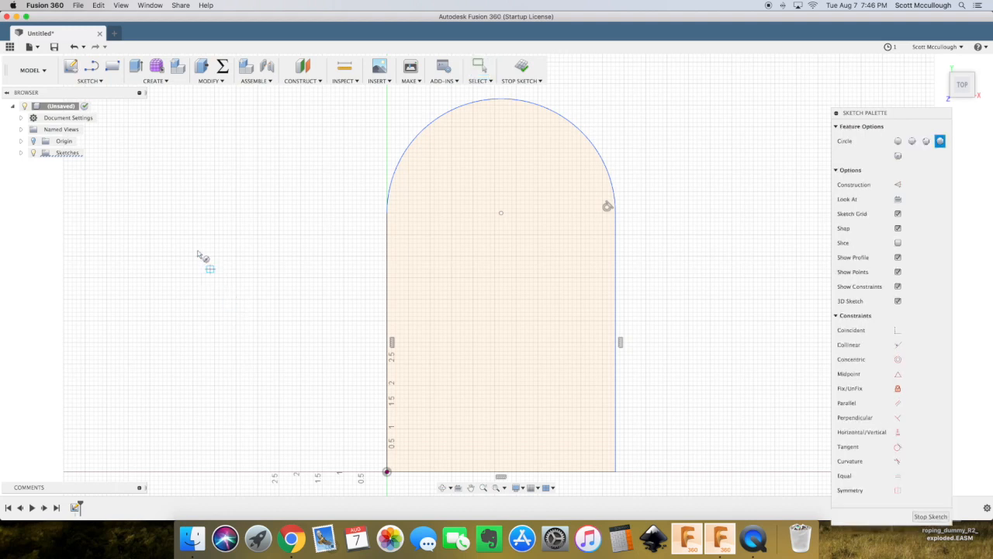
pyautogui.click(192, 251)
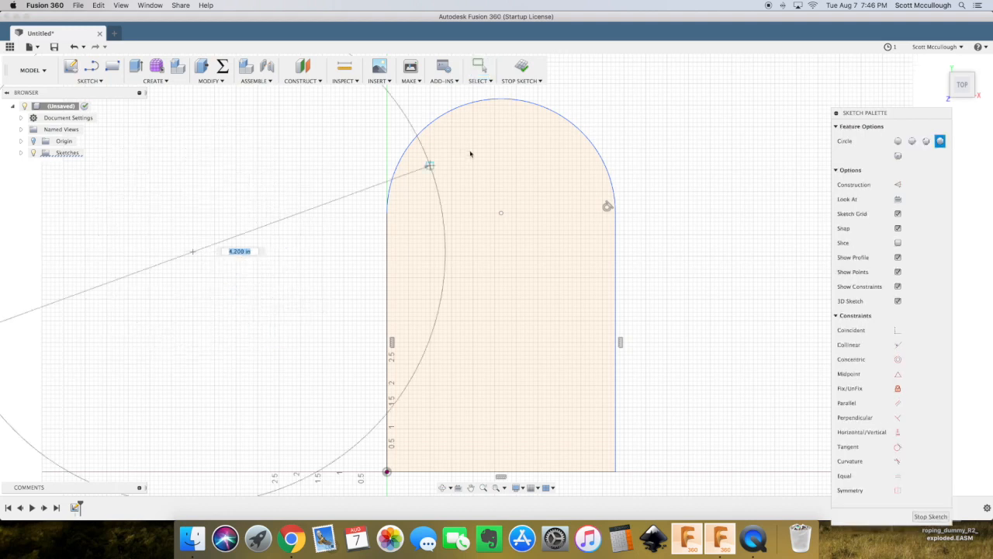
pyautogui.click(270, 253)
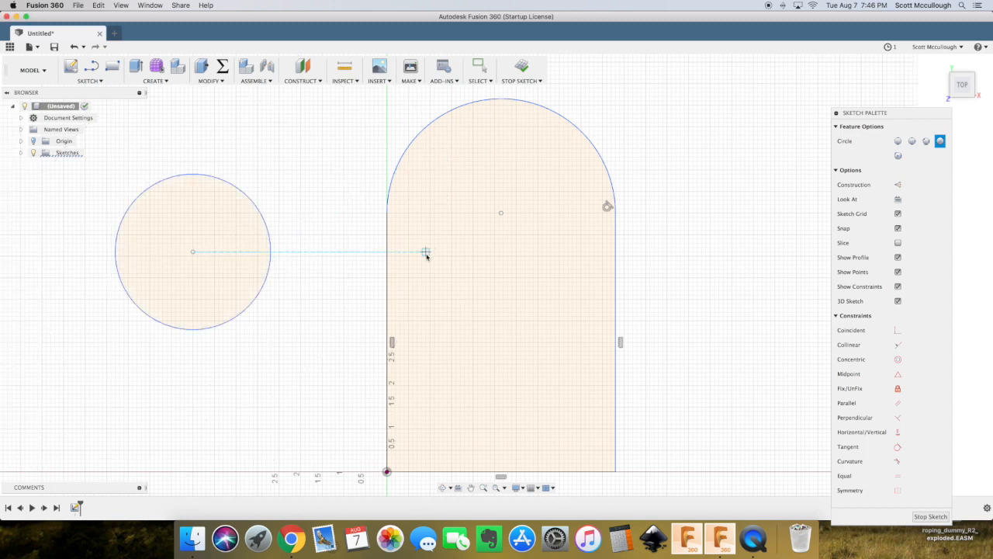
pyautogui.press('Escape')
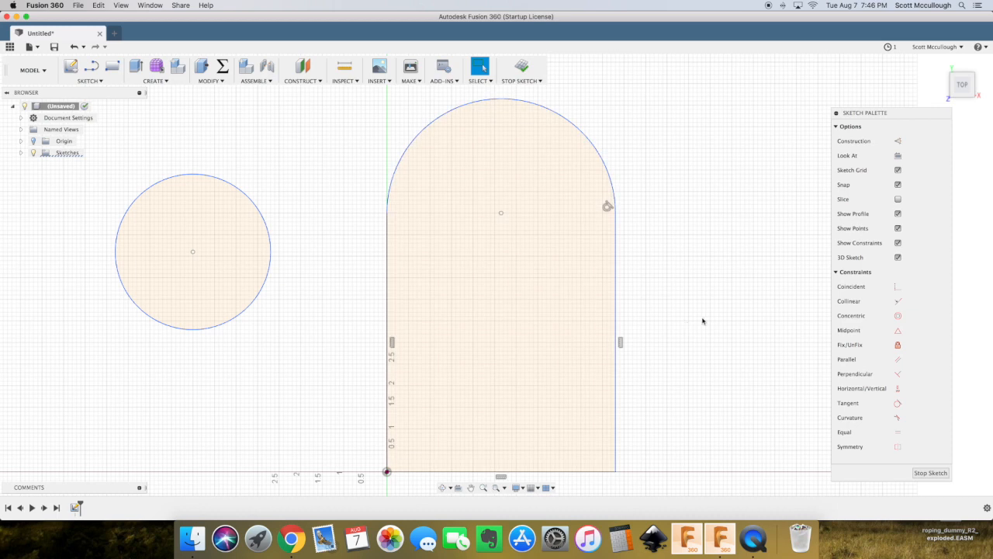
# - Make the circle concentric with the rounded top arc of the arch-shaped profile
pyautogui.click(897, 315)
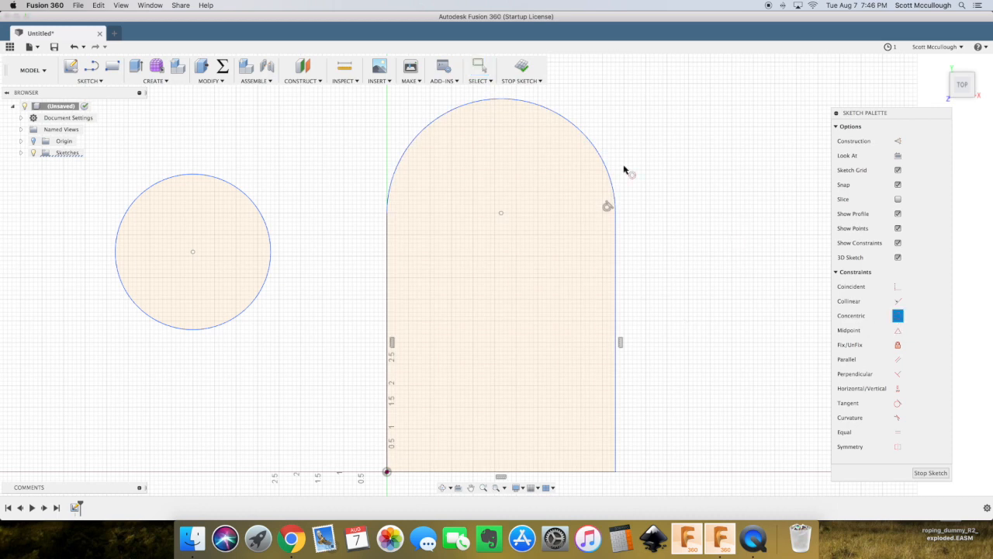
pyautogui.click(456, 109)
pyautogui.click(218, 180)
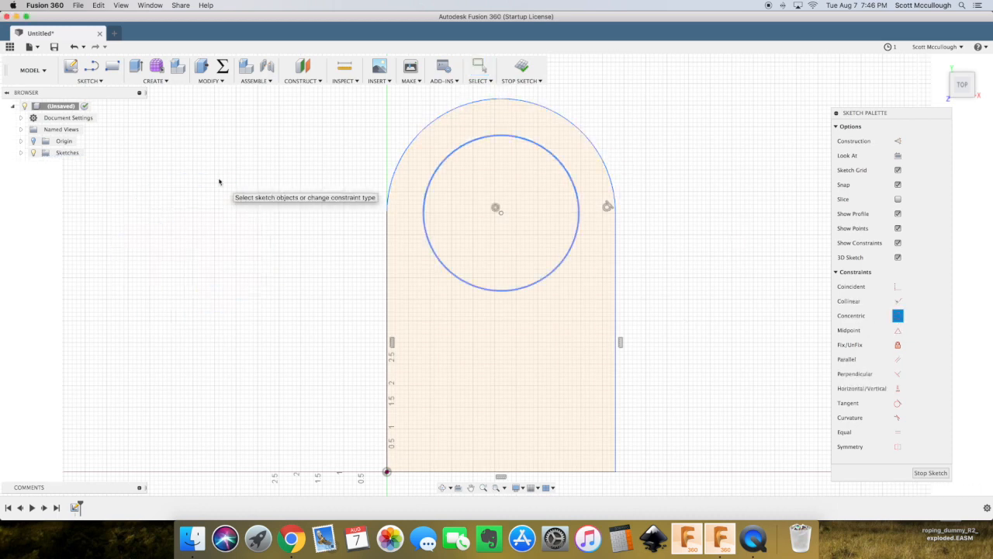
pyautogui.click(518, 135)
# - Sketch a 1 in diameter circle outside the arch-shaped profile, on the side away from the vertical axis
pyautogui.press('c')
pyautogui.click(710, 226)
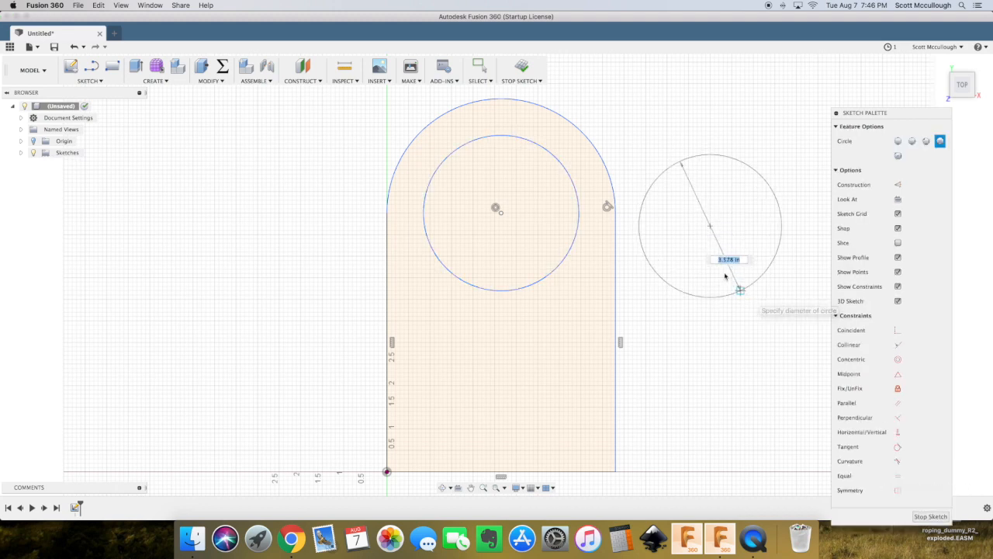
pyautogui.write('1')
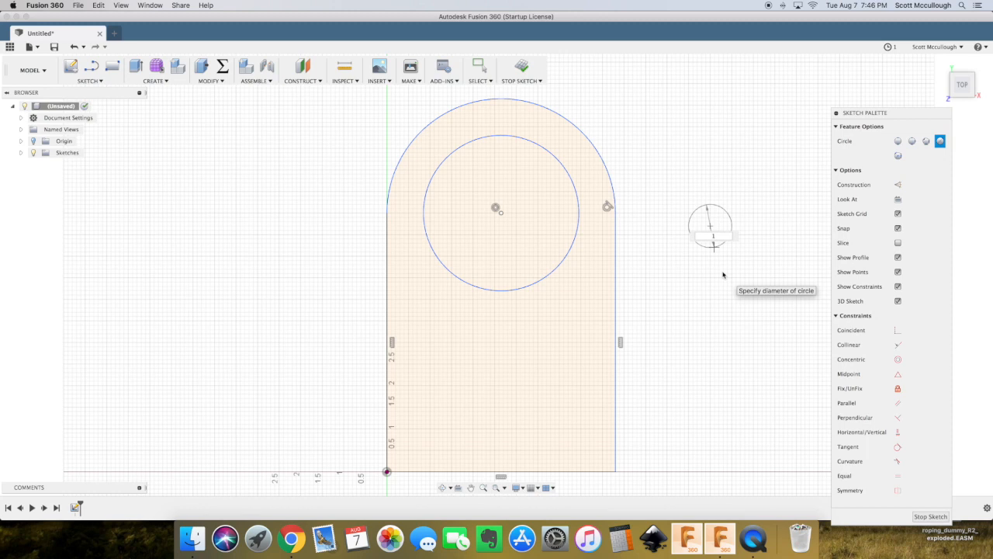
pyautogui.press('Return')
pyautogui.press('Escape')
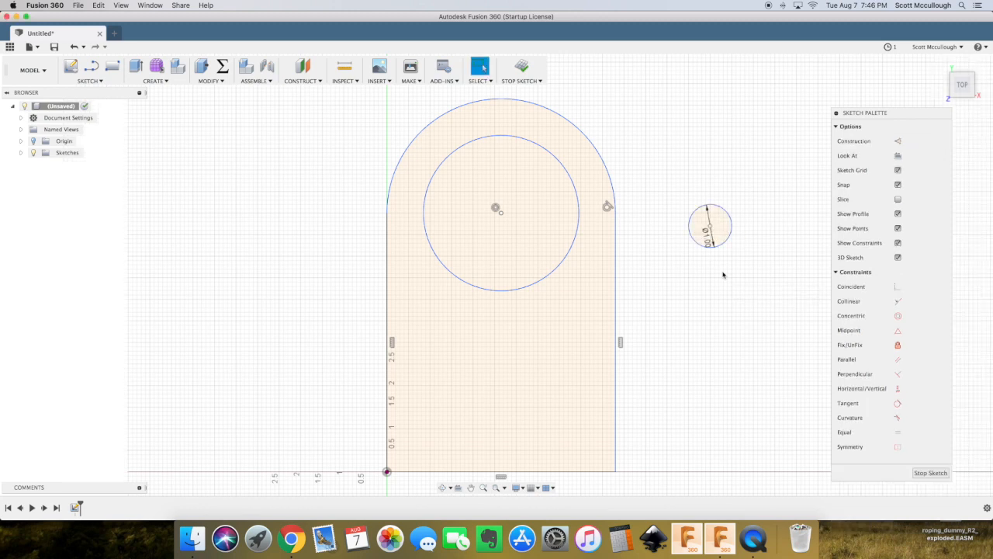
# - Make the 1 in circle concentric with the larger circle inside the arch-shaped profile
pyautogui.click(898, 316)
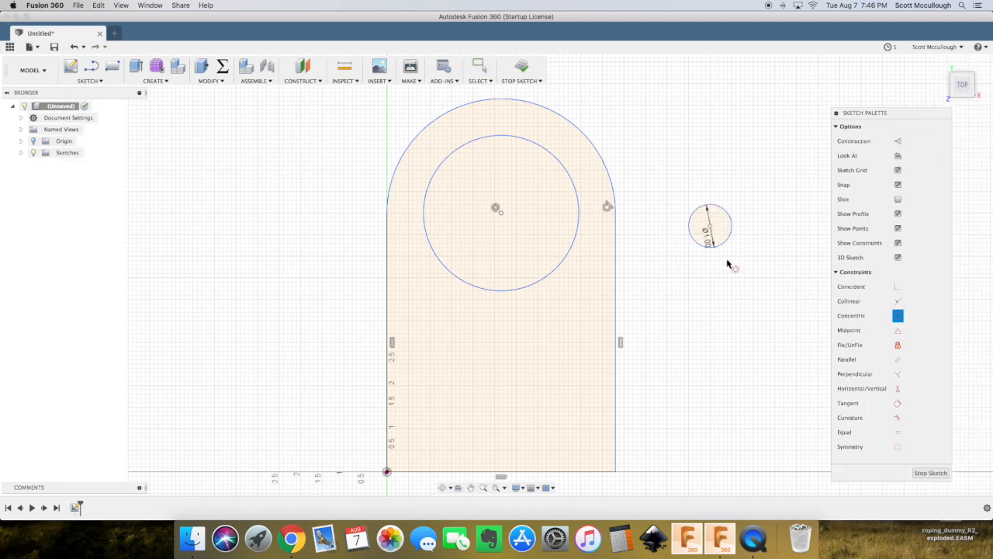
pyautogui.click(705, 246)
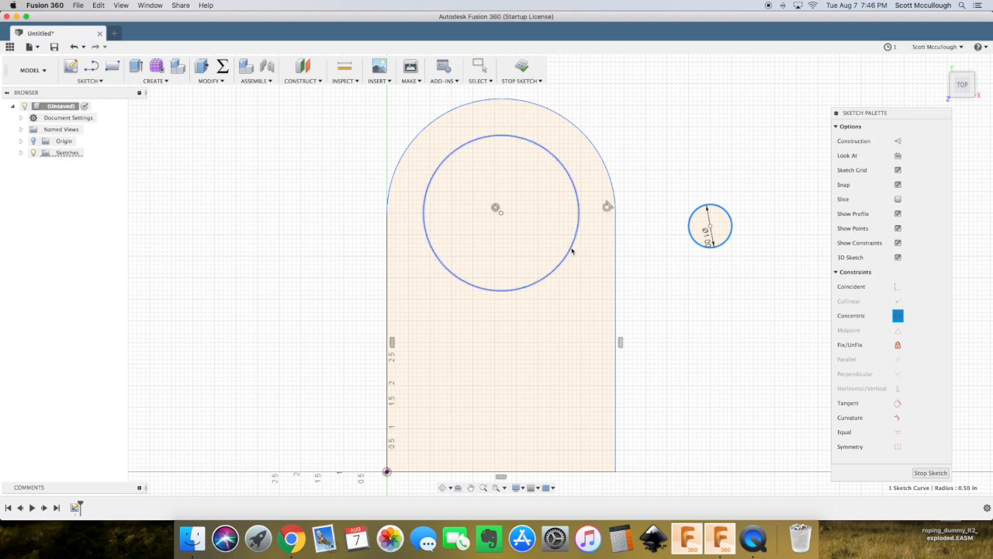
pyautogui.click(572, 250)
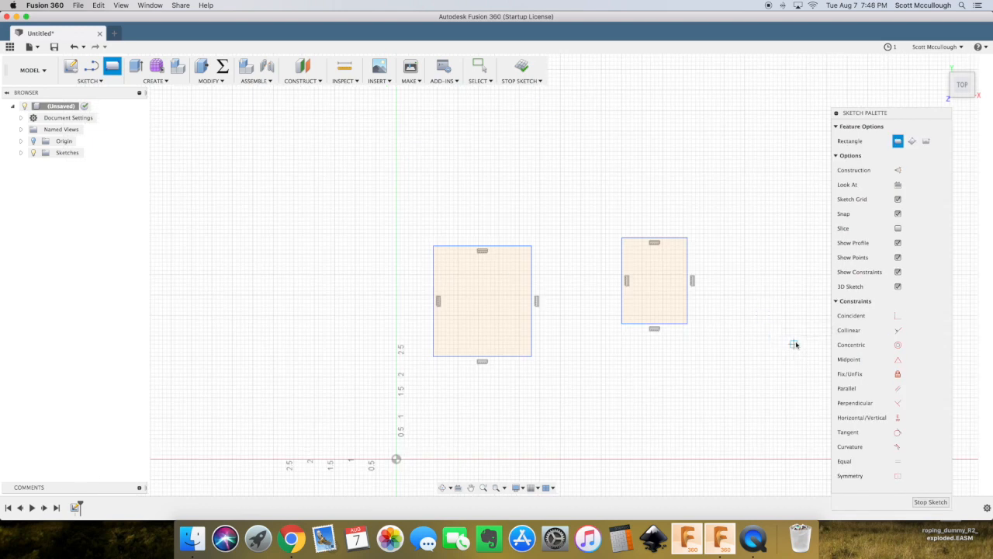
# - Apply a Midpoint constraint between the facing vertical edges of the smaller and larger rectangles
pyautogui.click(897, 361)
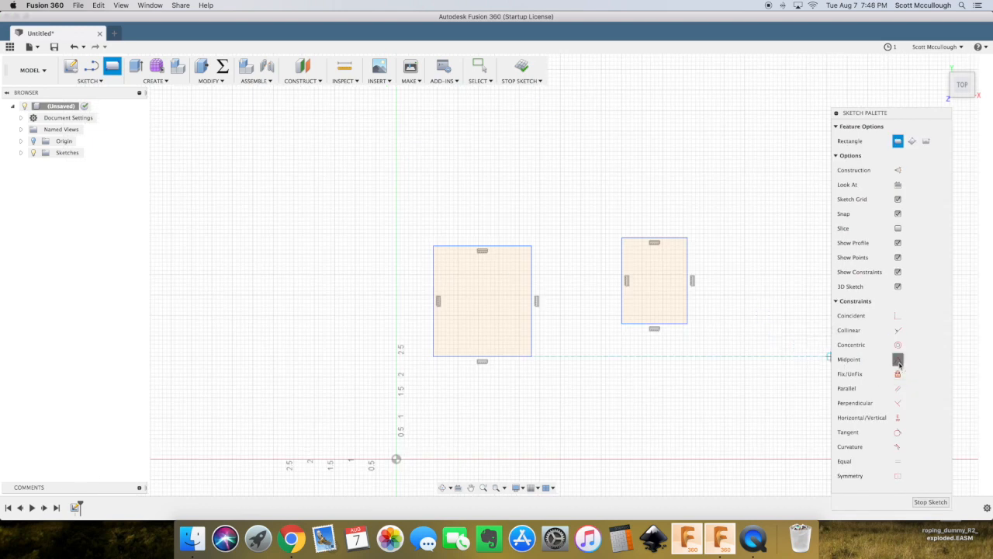
pyautogui.click(621, 285)
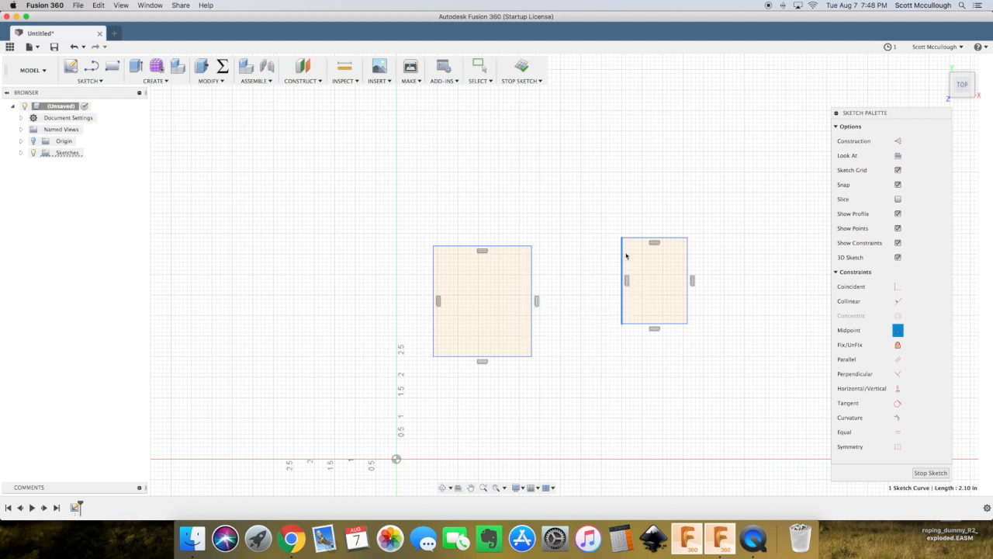
pyautogui.click(532, 306)
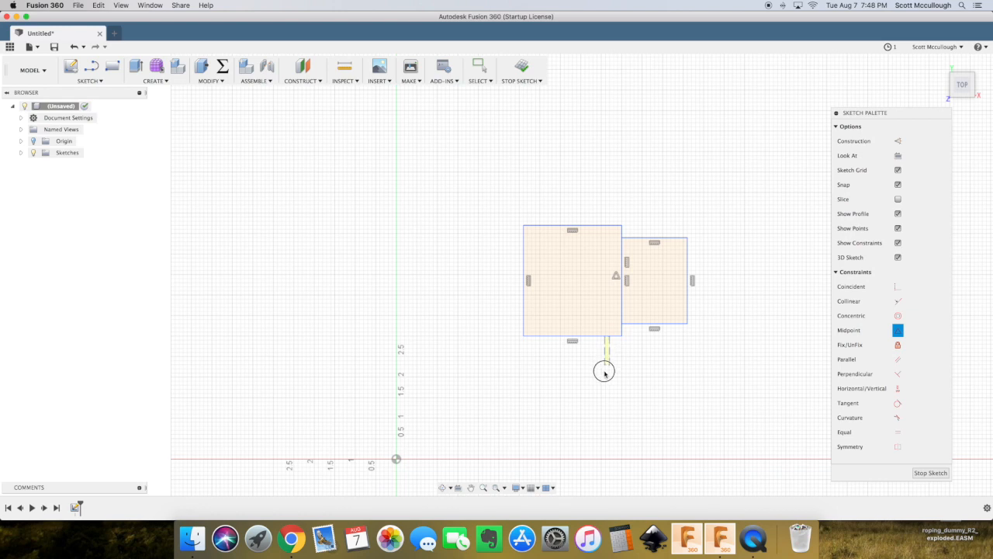
# - Stretch the larger rectangle vertically by its lower edge and adjust the smaller rectangle's lower edge to test the Midpoint constraint
pyautogui.press('Escape')
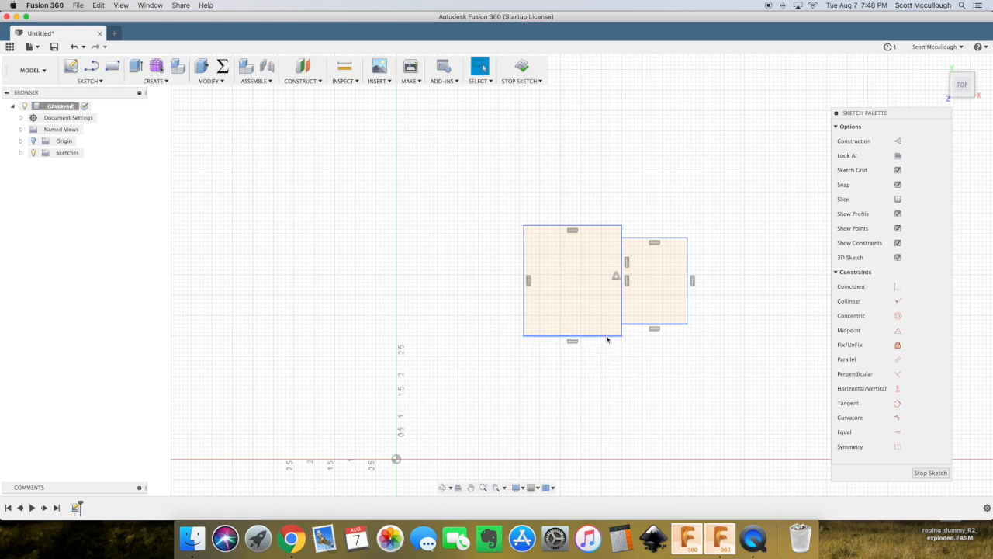
pyautogui.moveTo(607, 339); pyautogui.dragTo(607, 389)
pyautogui.moveTo(641, 325)
pyautogui.mouseDown()
pyautogui.moveTo(647, 390)
pyautogui.moveTo(656, 328)
pyautogui.mouseUp()
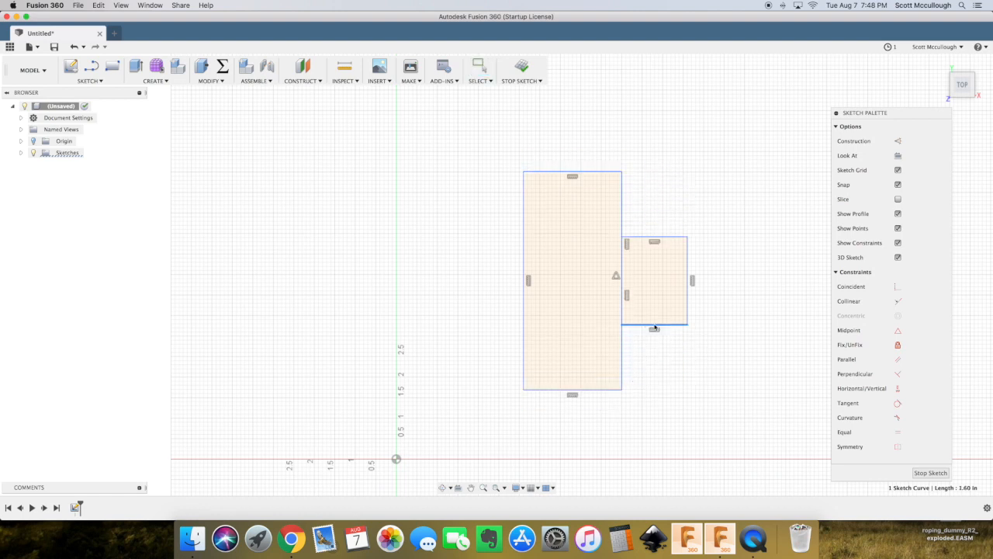
pyautogui.moveTo(627, 290); pyautogui.dragTo(671, 271)
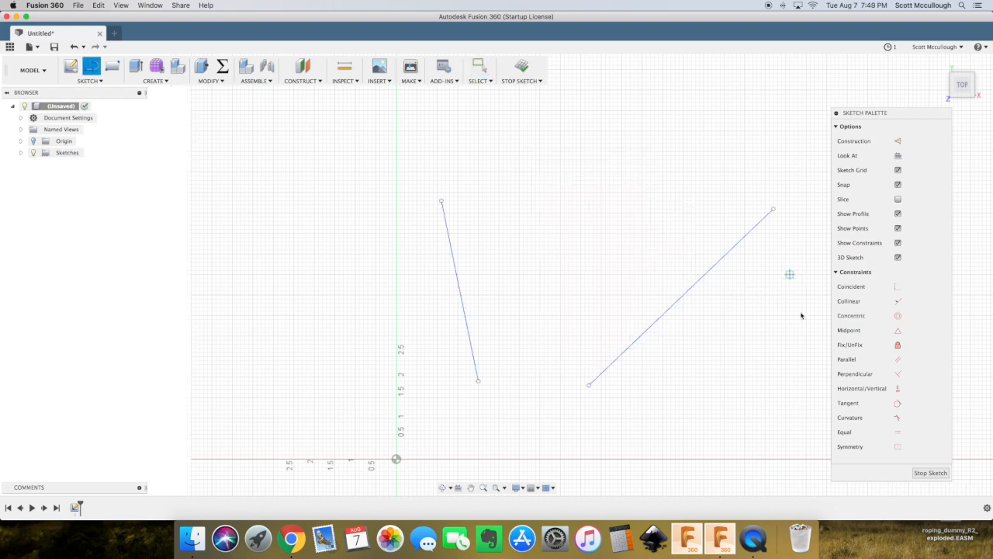
# - Apply a Parallel constraint between the steep line near the vertical axis and the longer diagonal line
pyautogui.click(901, 362)
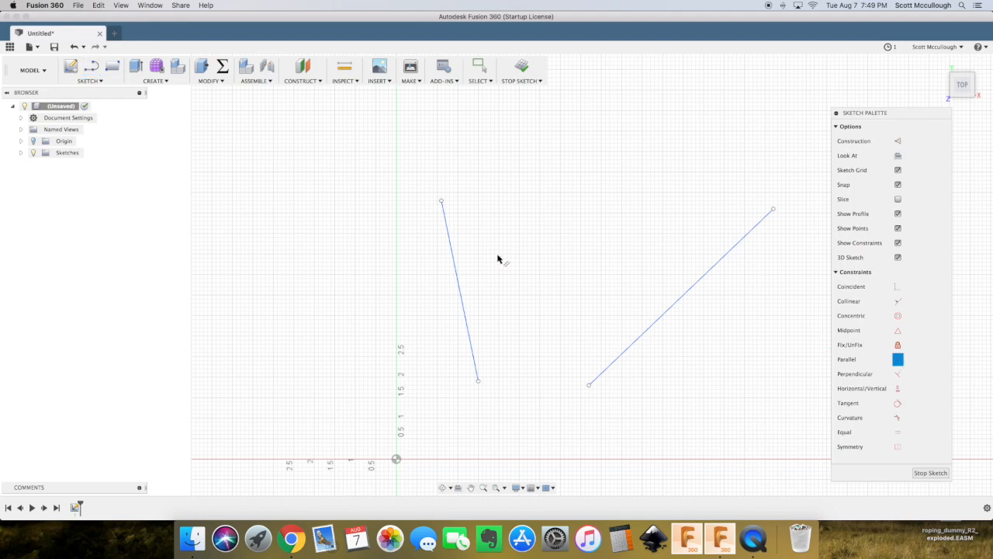
pyautogui.click(459, 290)
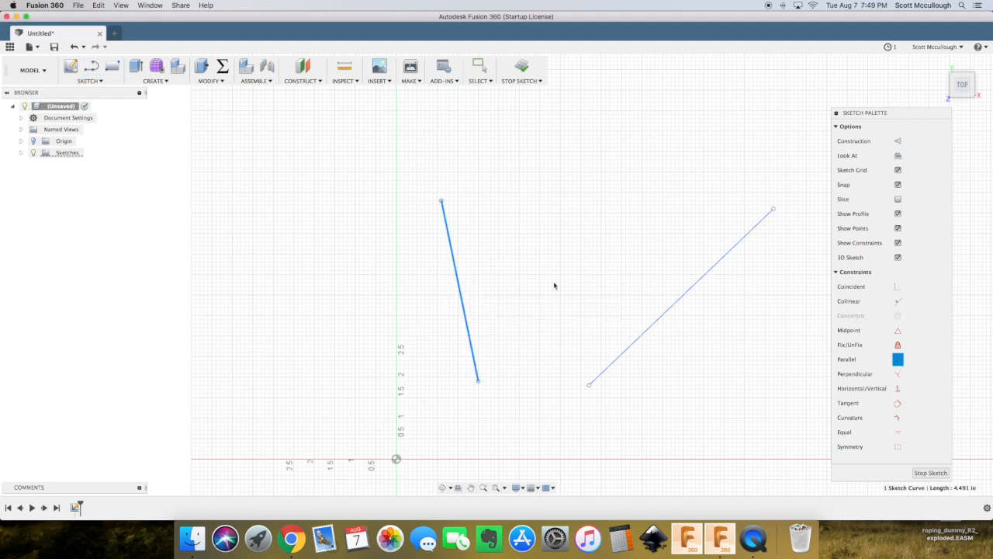
pyautogui.click(666, 313)
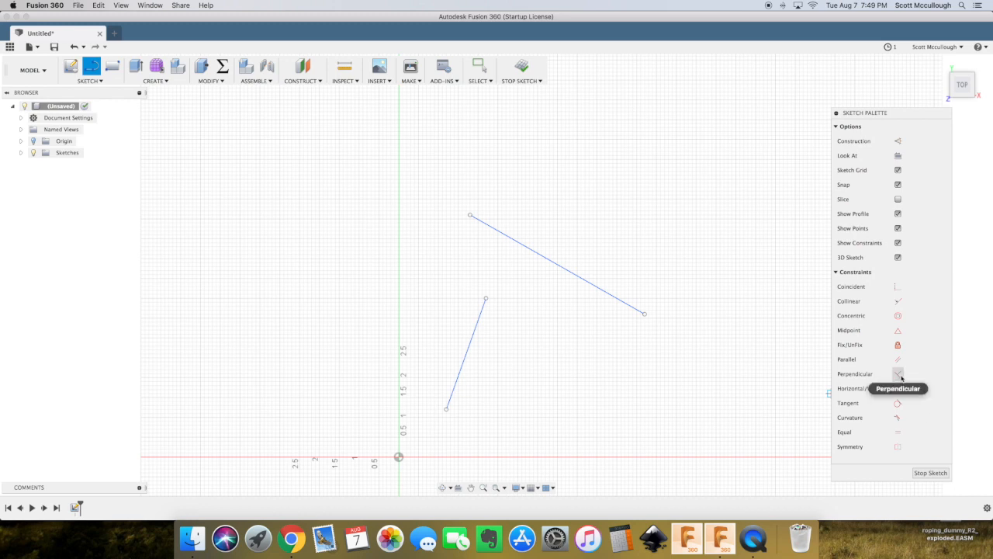
# - Make the shorter line perpendicular to the longer sloping line and pull its upper endpoint toward the longer line
pyautogui.click(898, 375)
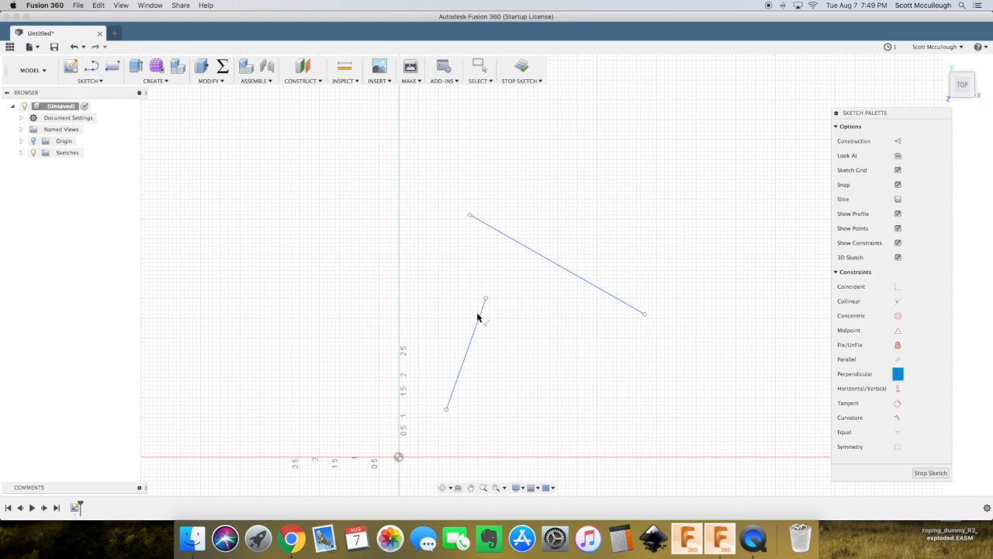
pyautogui.click(550, 268)
pyautogui.click(470, 343)
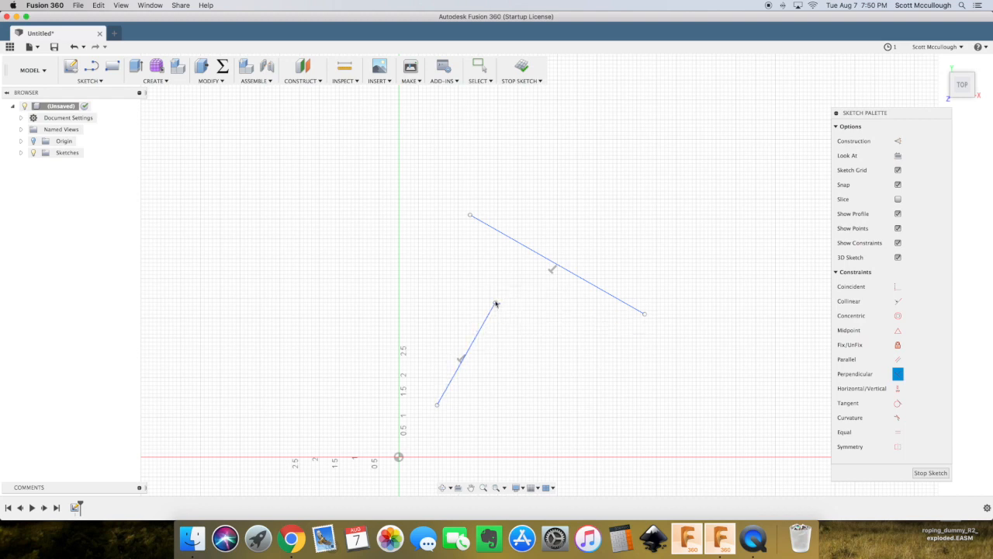
pyautogui.press('Escape')
pyautogui.moveTo(496, 303)
pyautogui.mouseDown()
pyautogui.moveTo(515, 272)
pyautogui.moveTo(565, 342)
pyautogui.moveTo(537, 287)
pyautogui.mouseUp()
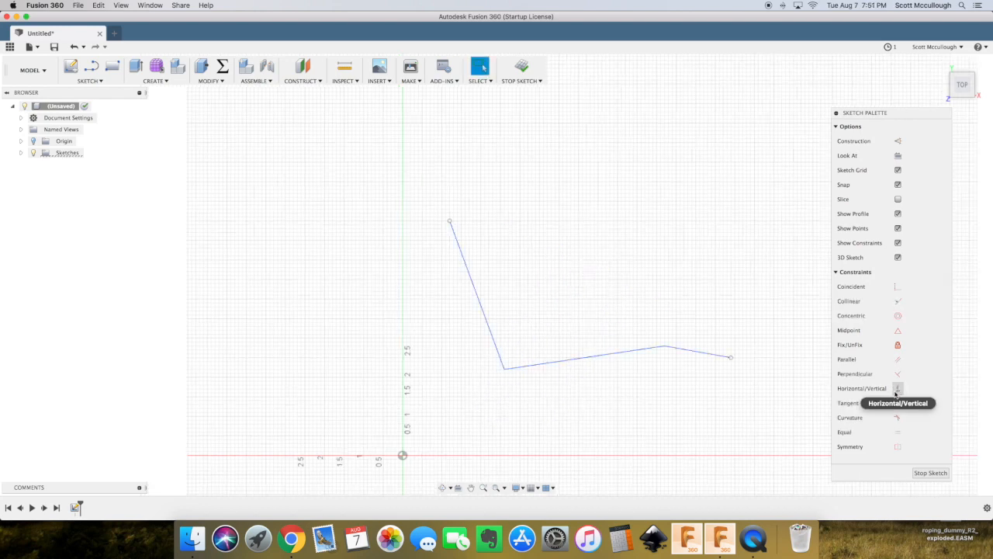
# - Apply Horizontal/Vertical constraints to all three segments of the connected line chain
pyautogui.click(897, 389)
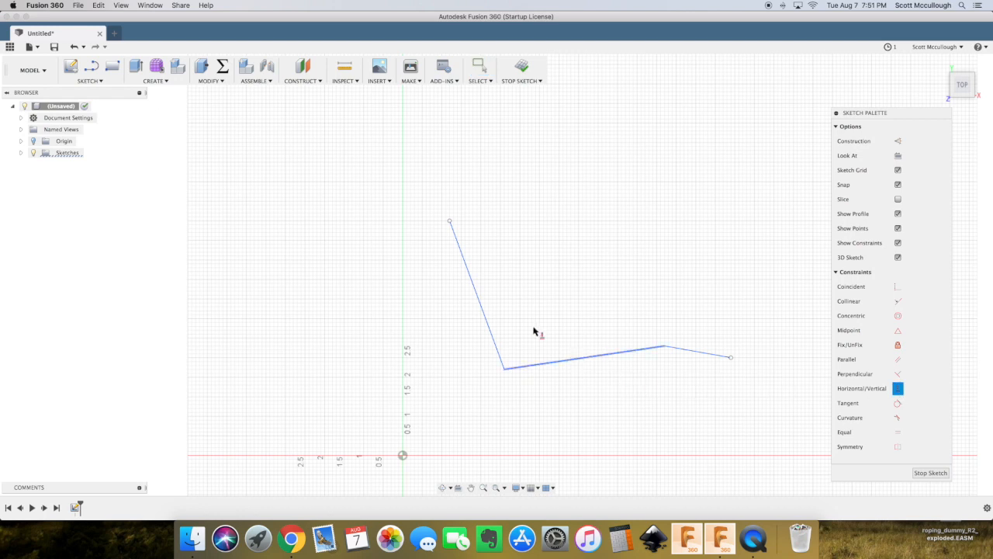
pyautogui.click(487, 328)
pyautogui.click(574, 397)
pyautogui.click(659, 426)
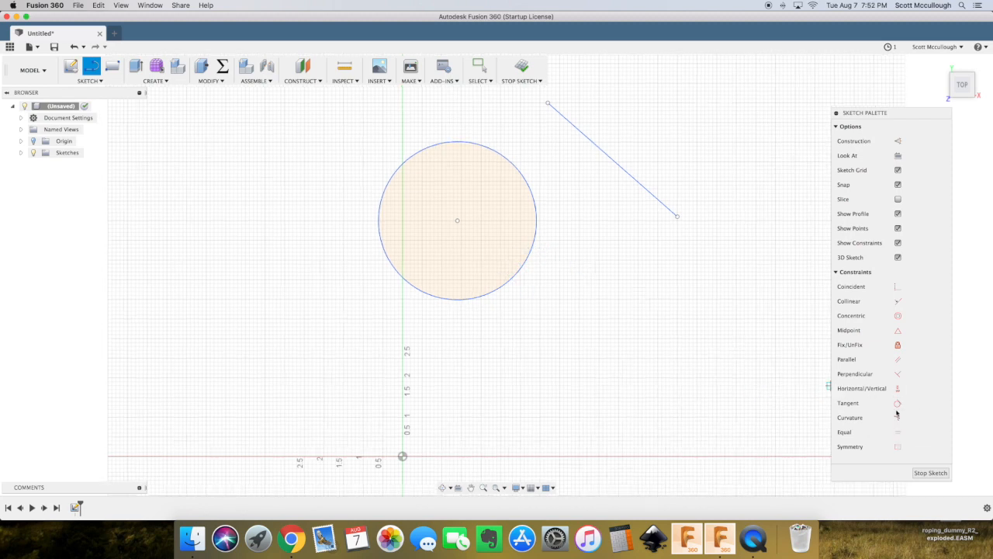
# - Make the sloping line tangent to the circle and move the line to test the Tangent constraint
pyautogui.click(897, 402)
pyautogui.click(539, 221)
pyautogui.click(595, 147)
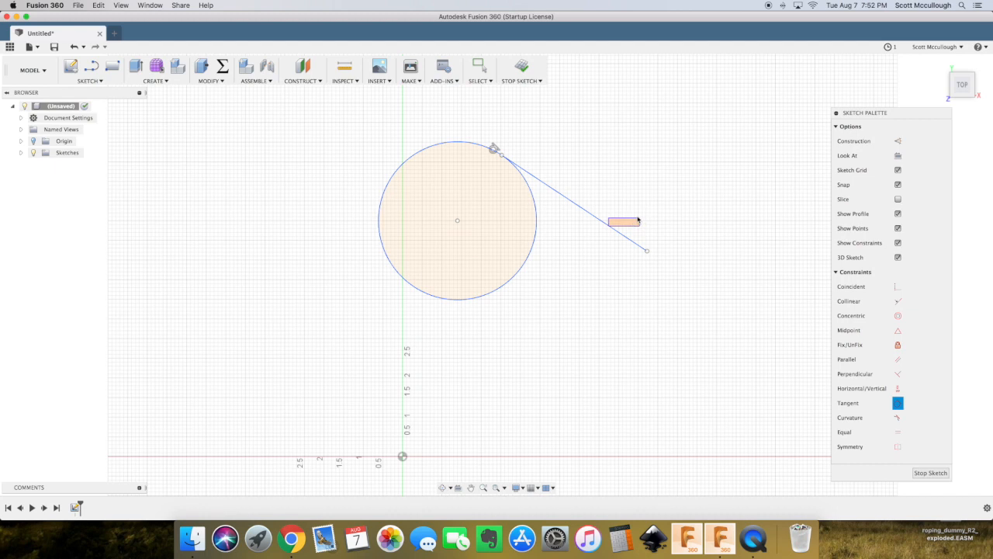
pyautogui.press('Escape')
pyautogui.moveTo(616, 237)
pyautogui.mouseDown()
pyautogui.moveTo(468, 168)
pyautogui.moveTo(627, 231)
pyautogui.moveTo(607, 217)
pyautogui.moveTo(439, 146)
pyautogui.moveTo(525, 173)
pyautogui.moveTo(612, 243)
pyautogui.moveTo(590, 203)
pyautogui.moveTo(452, 160)
pyautogui.moveTo(505, 261)
pyautogui.moveTo(558, 215)
pyautogui.moveTo(583, 208)
pyautogui.mouseUp()
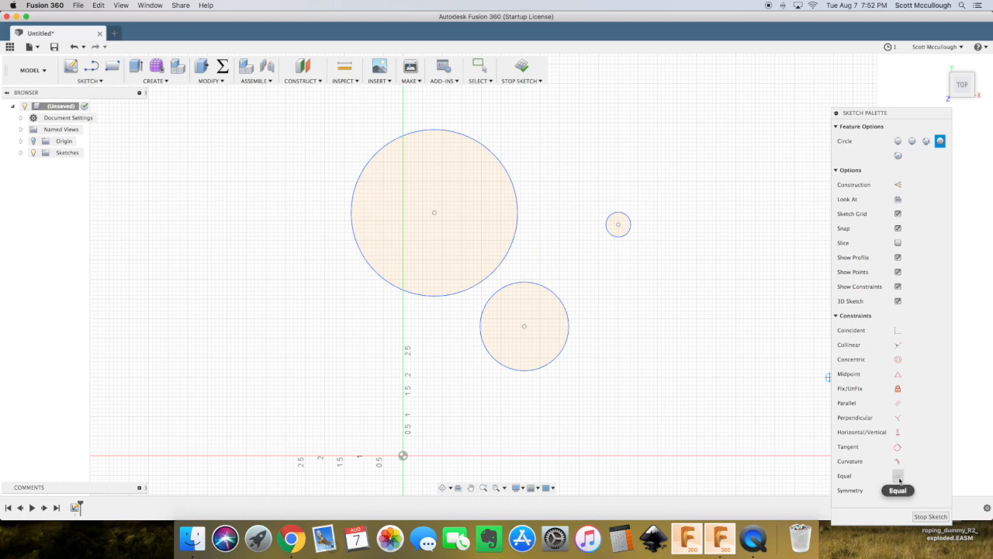
# - Apply Equal constraints so the large and medium circles match the size of the smallest circle
pyautogui.click(897, 476)
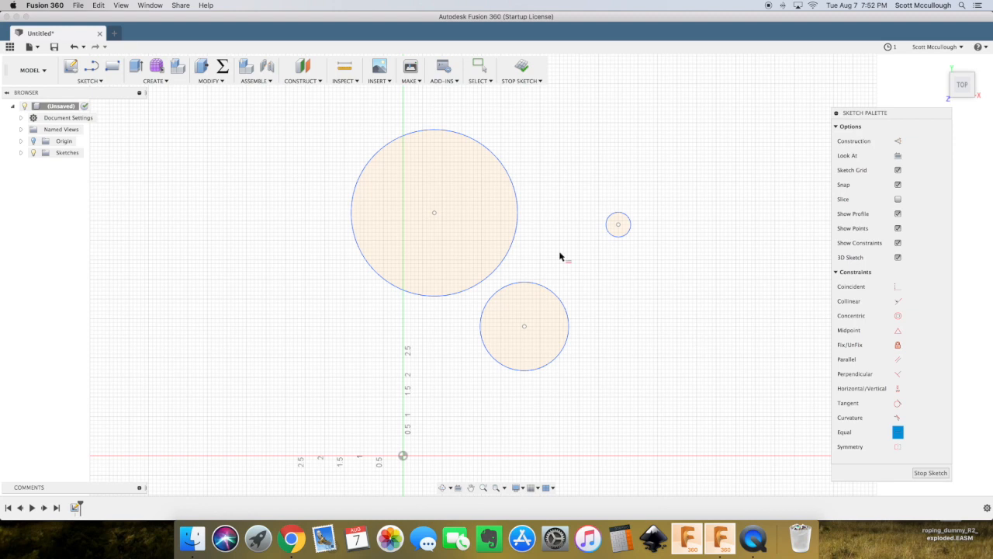
pyautogui.click(620, 236)
pyautogui.click(516, 226)
pyautogui.click(541, 291)
pyautogui.click(760, 357)
pyautogui.click(435, 224)
pyautogui.click(504, 292)
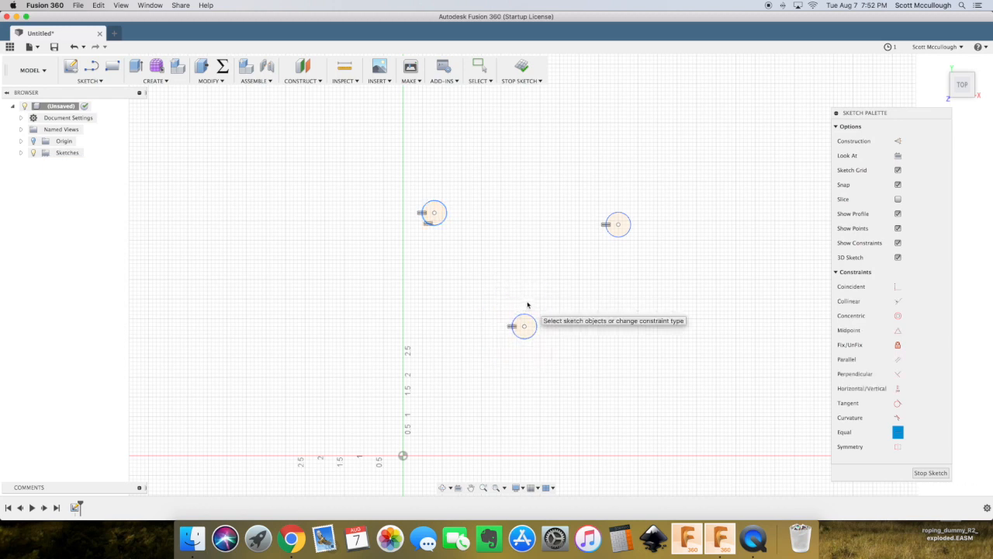
# - Add a diameter dimension to the lowest of the three equal circles, accepting the proposed value
pyautogui.press('d')
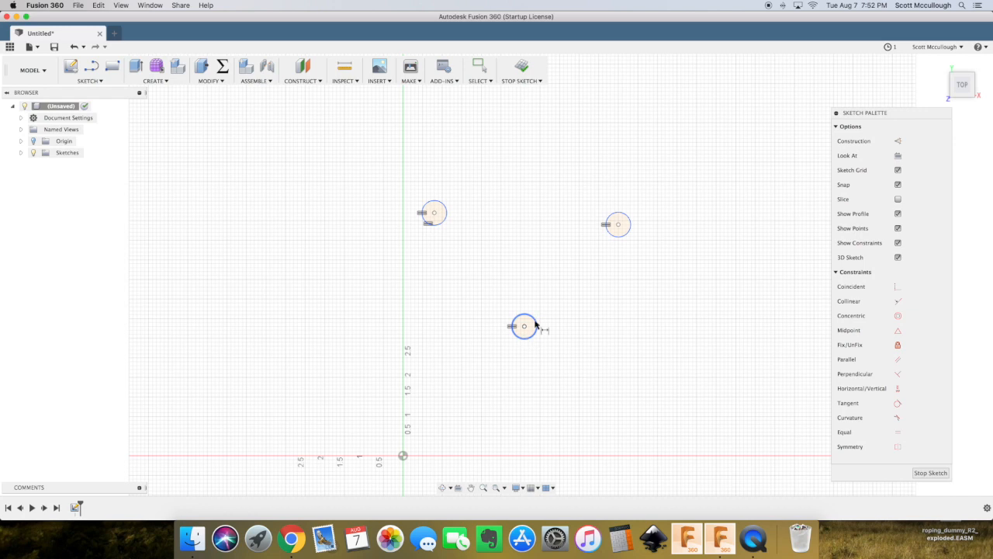
pyautogui.click(535, 324)
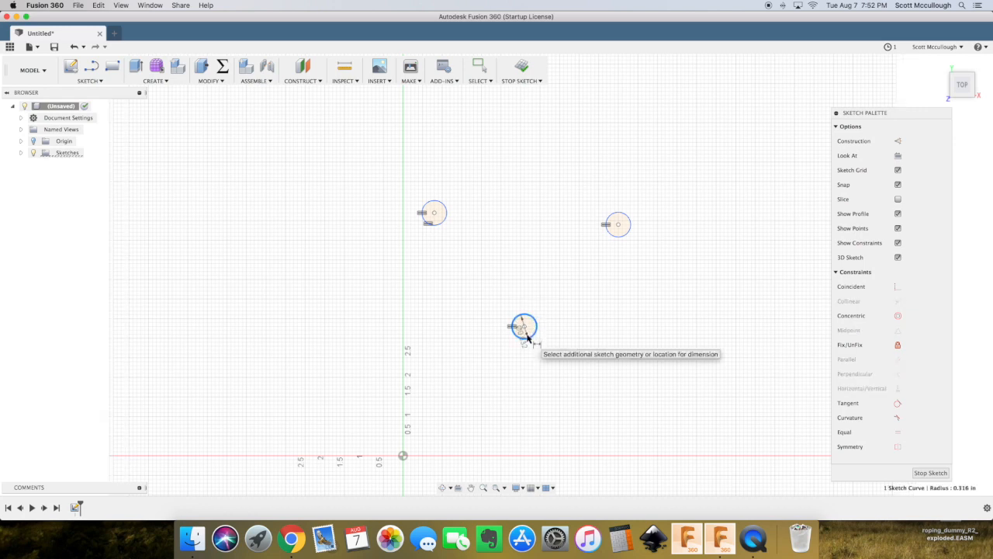
pyautogui.press('Escape')
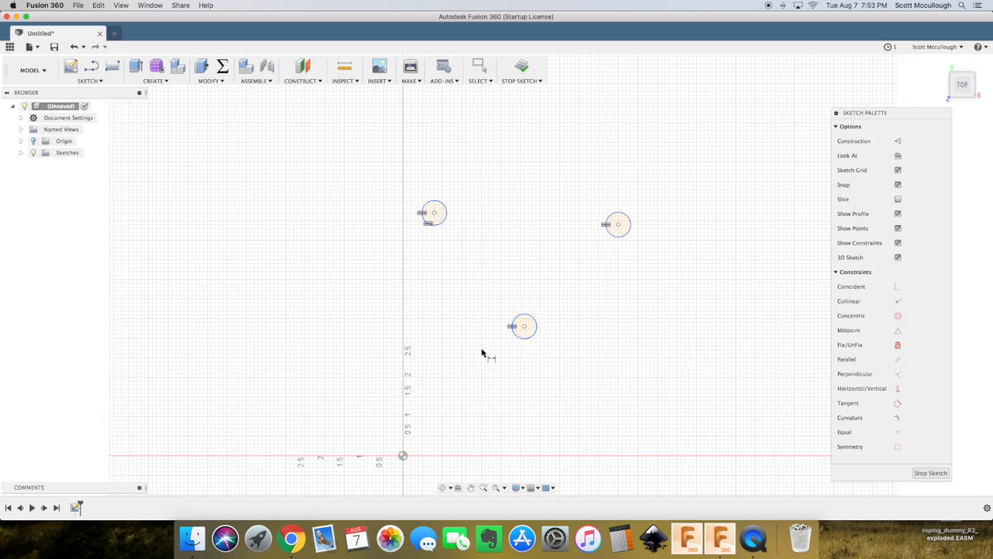
pyautogui.click(536, 324)
pyautogui.click(555, 325)
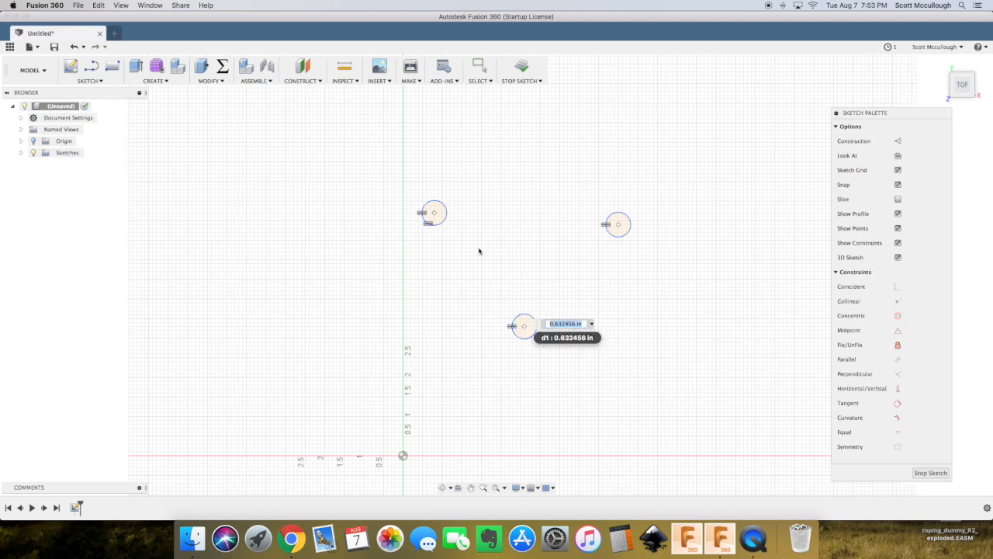
pyautogui.press('Return')
# - Add a driven diameter dimension to the equal circle nearest the vertical axis
pyautogui.click(439, 204)
pyautogui.click(482, 207)
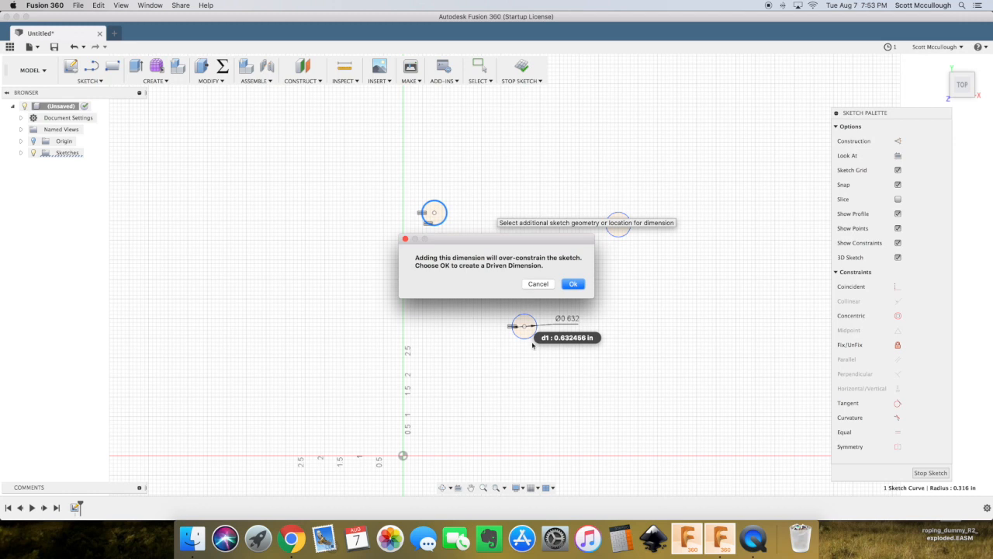
pyautogui.click(572, 284)
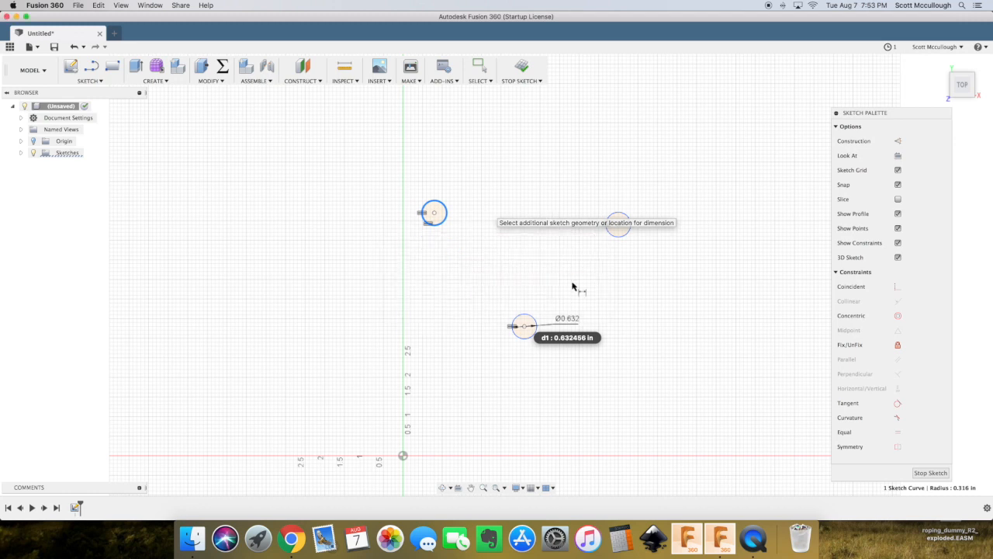